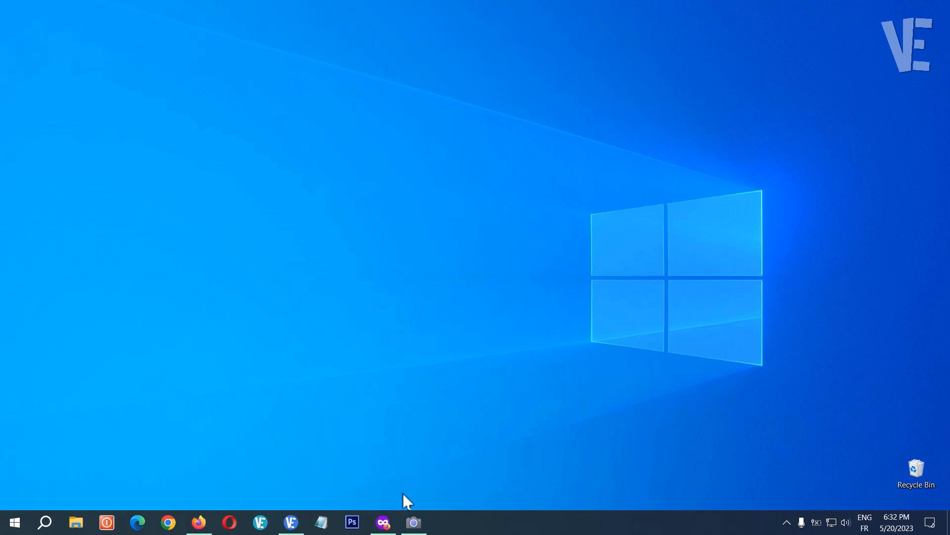
Open the Camera app to check its startup error, and close it again.
click(414, 522)
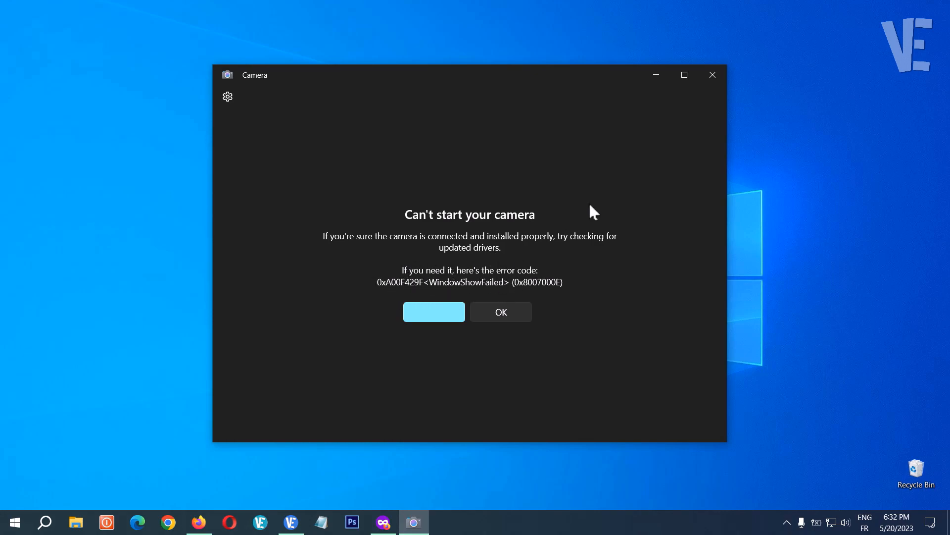
click(712, 75)
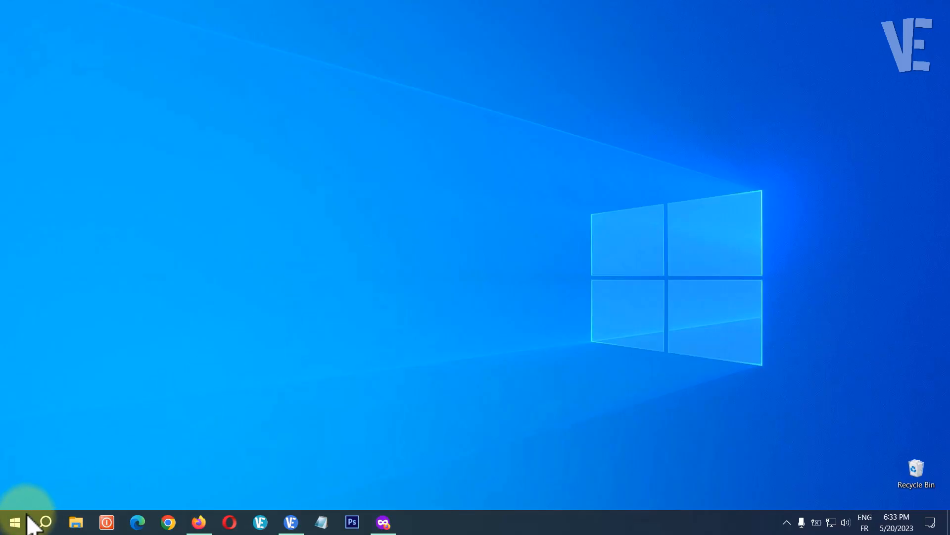
Open the Camera app-permission page within the Windows privacy settings.
click(15, 522)
click(61, 465)
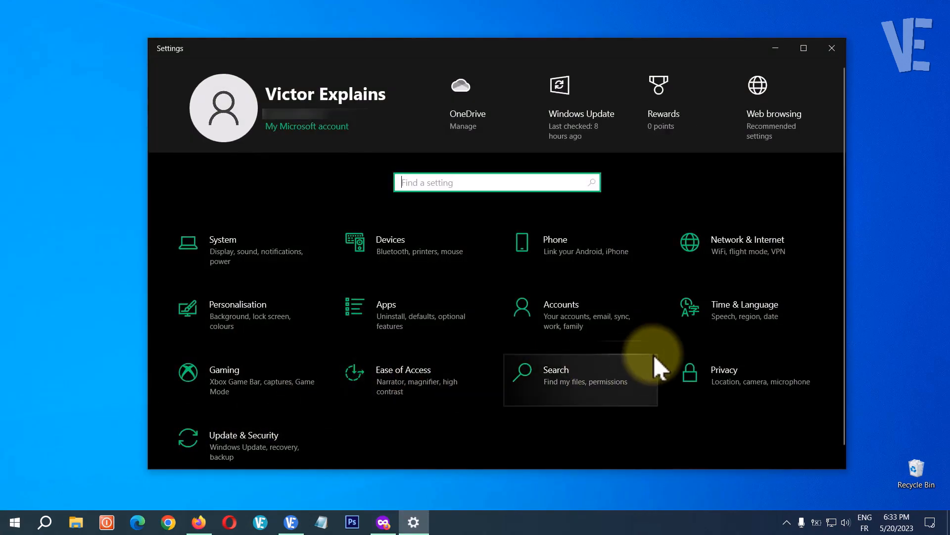
click(727, 373)
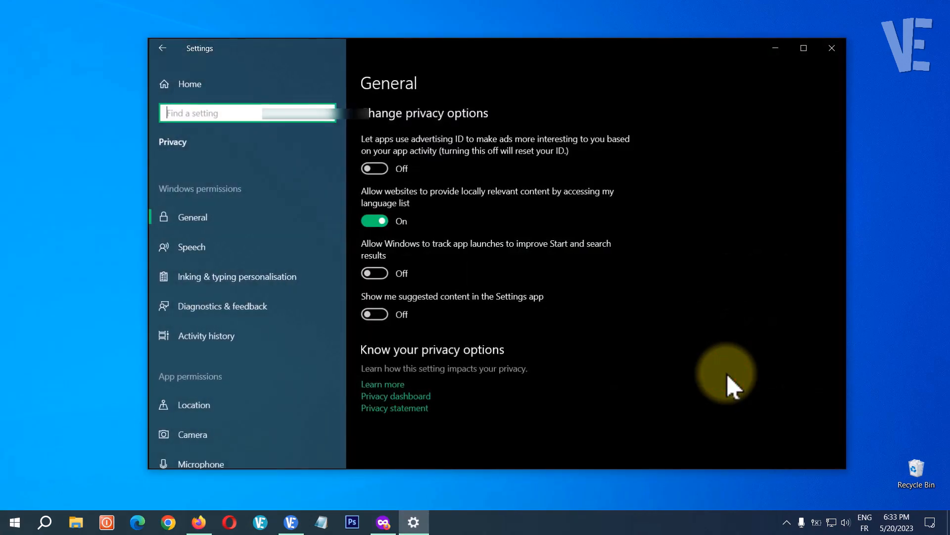
scroll(269, 382, down, 1)
scroll(269, 382, down, 2)
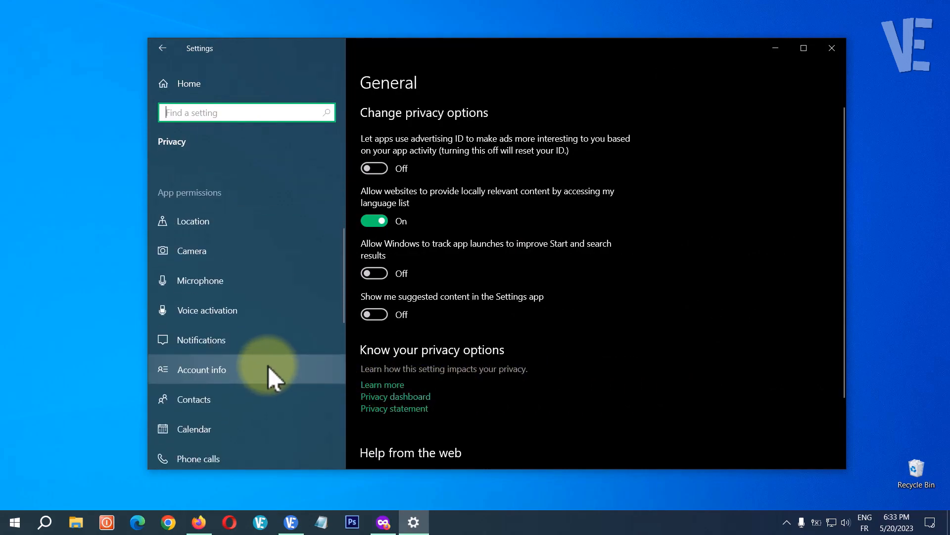
click(205, 256)
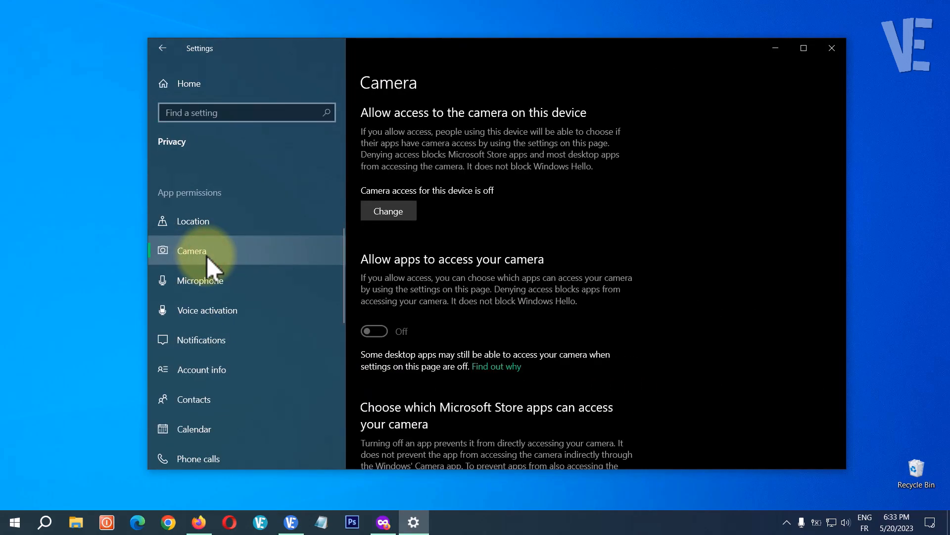
Turn on camera access for this device and for apps, and close the settings.
click(394, 210)
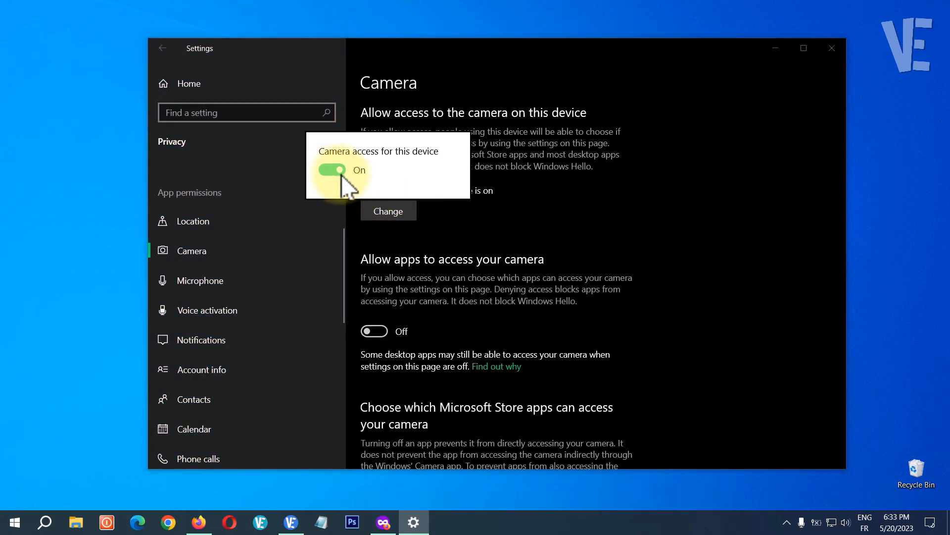
click(502, 240)
click(380, 330)
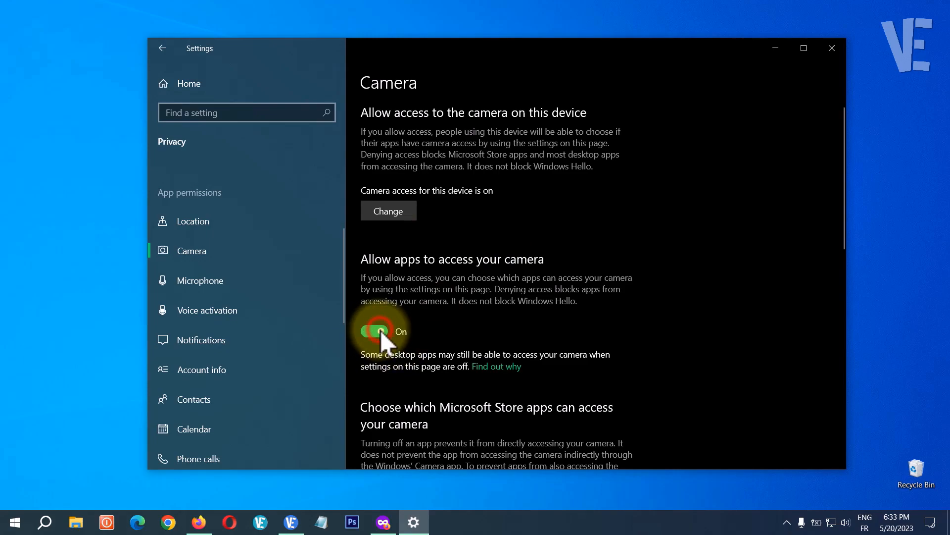
click(832, 48)
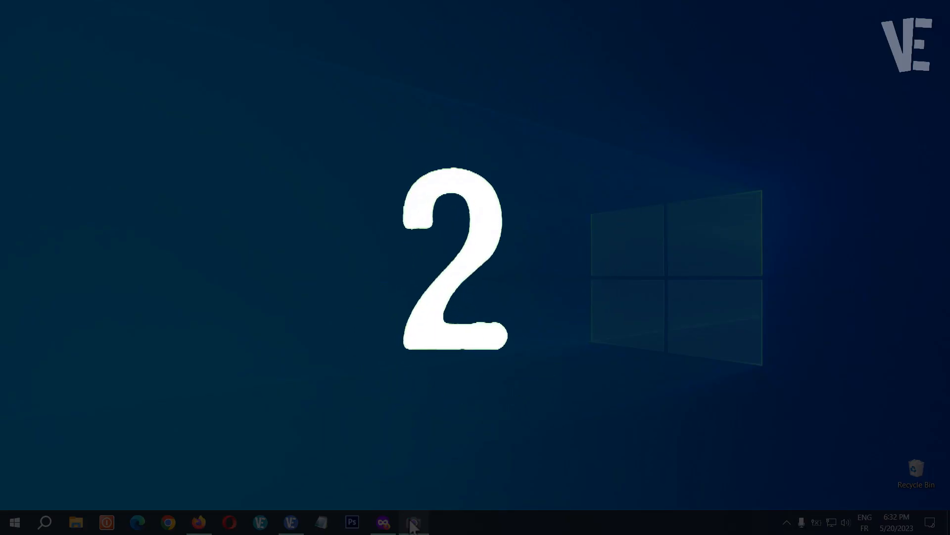
click(468, 225)
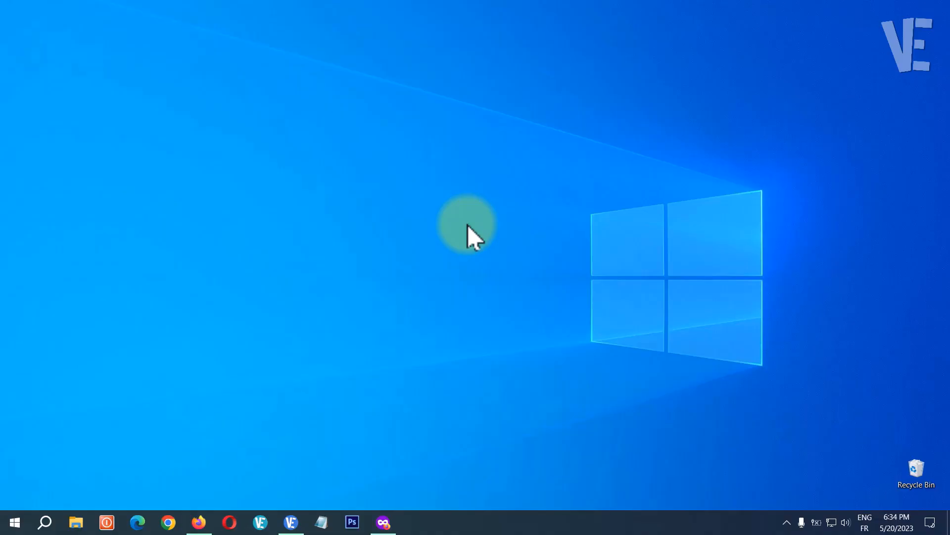
Find the Camera app in the installed apps list by searching for "camera" and open its advanced options.
click(15, 525)
mouse_move(18, 467)
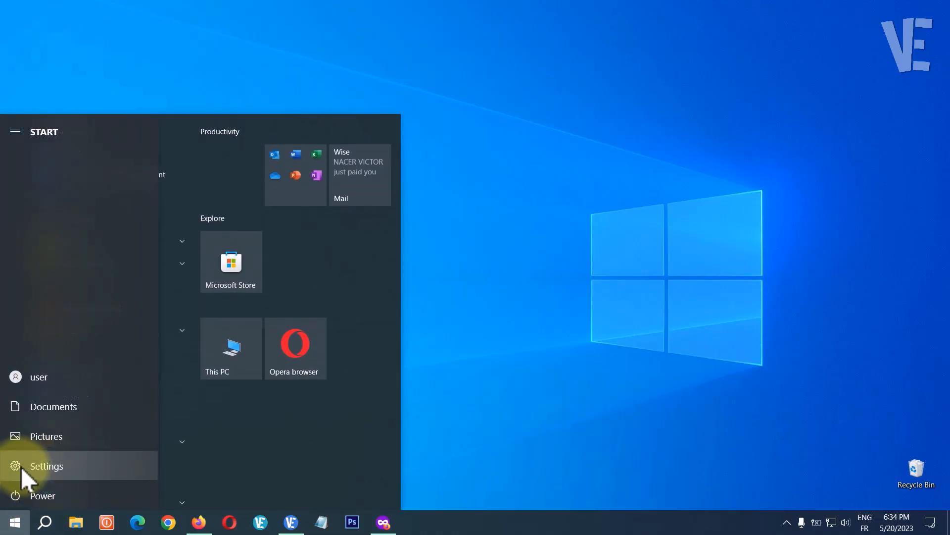
click(59, 465)
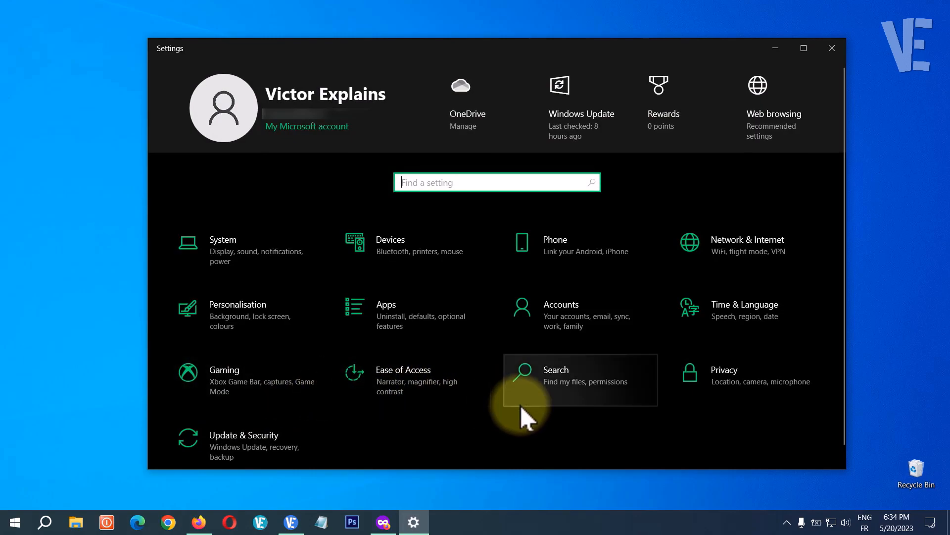
click(396, 310)
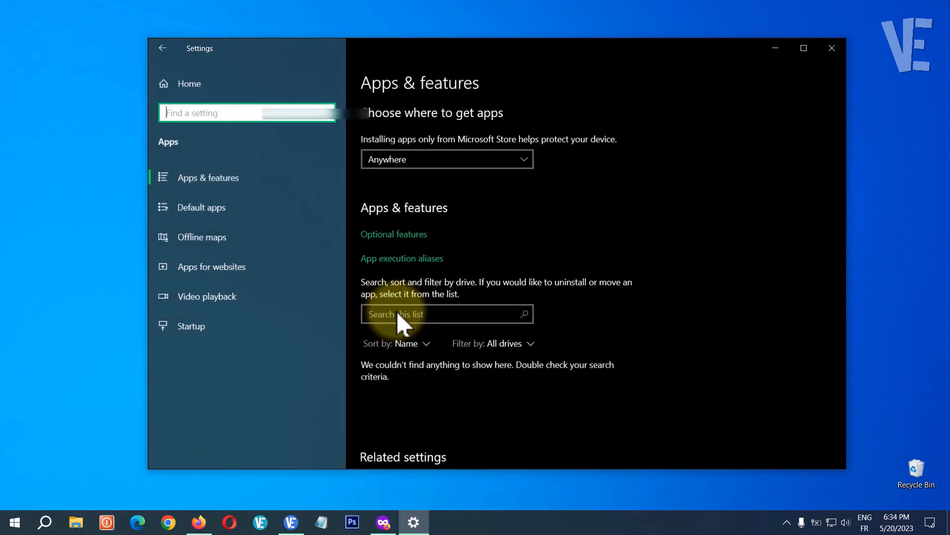
click(425, 313)
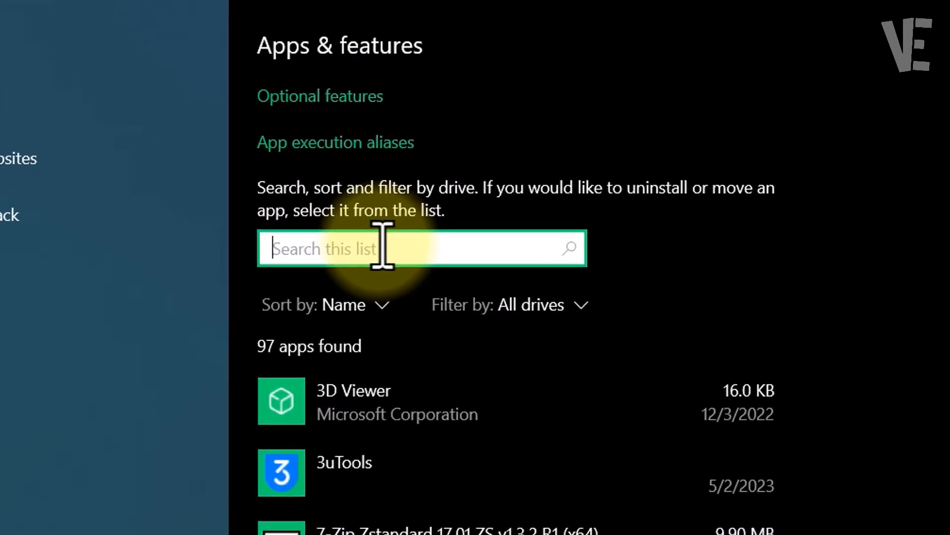
text(cam)
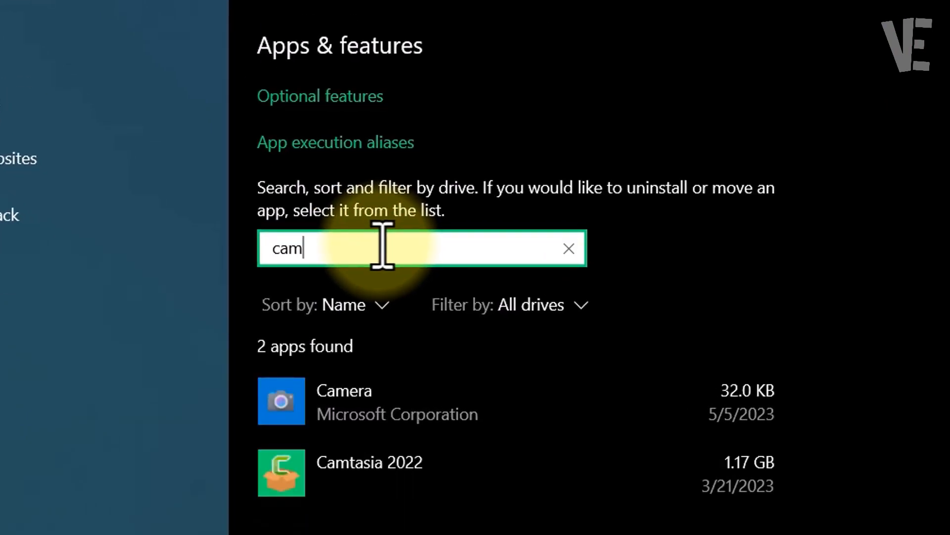
text(era)
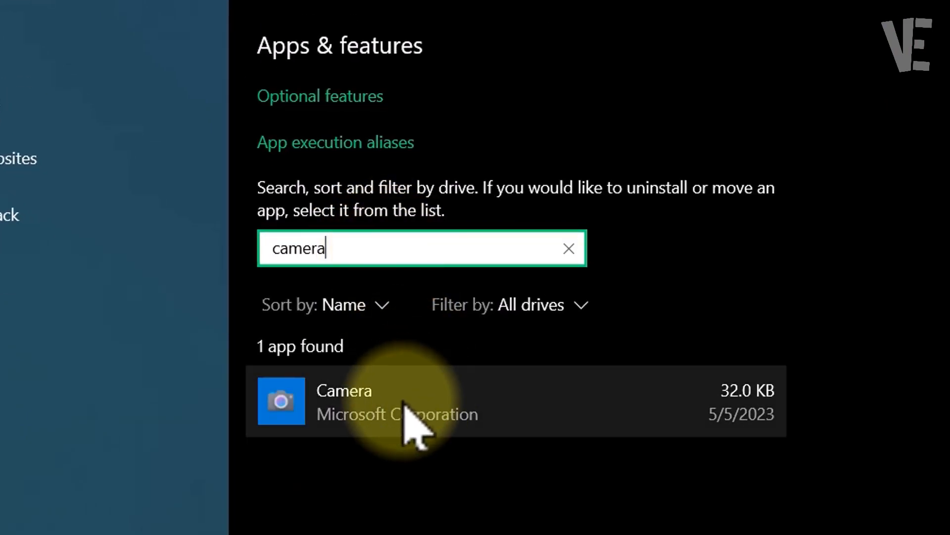
click(430, 402)
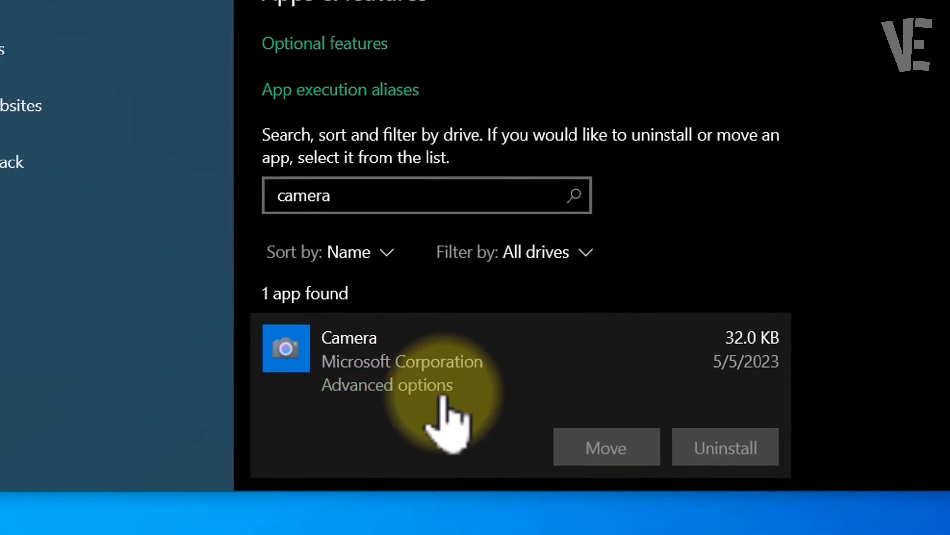
click(395, 438)
Reset the Camera app, deleting its data, and close the settings.
scroll(307, 330, down, 3)
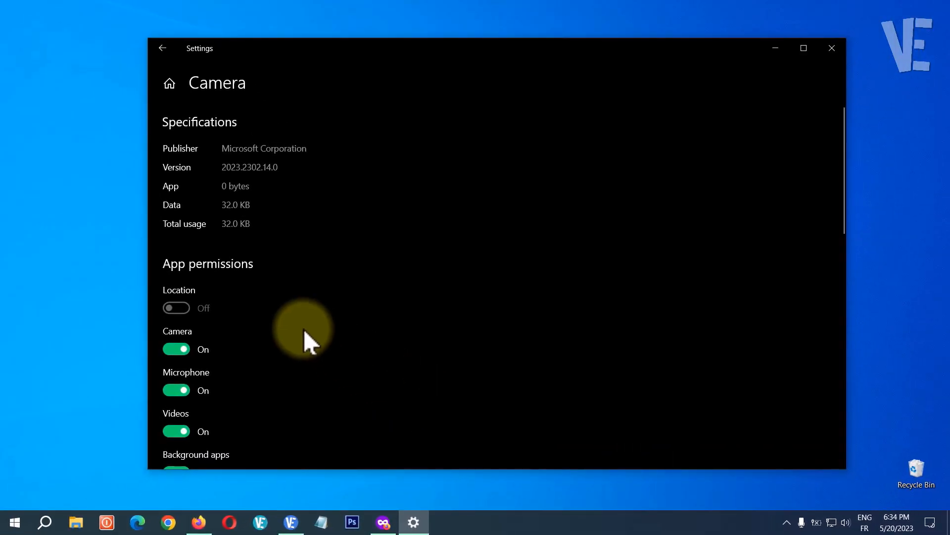
scroll(303, 327, down, 8)
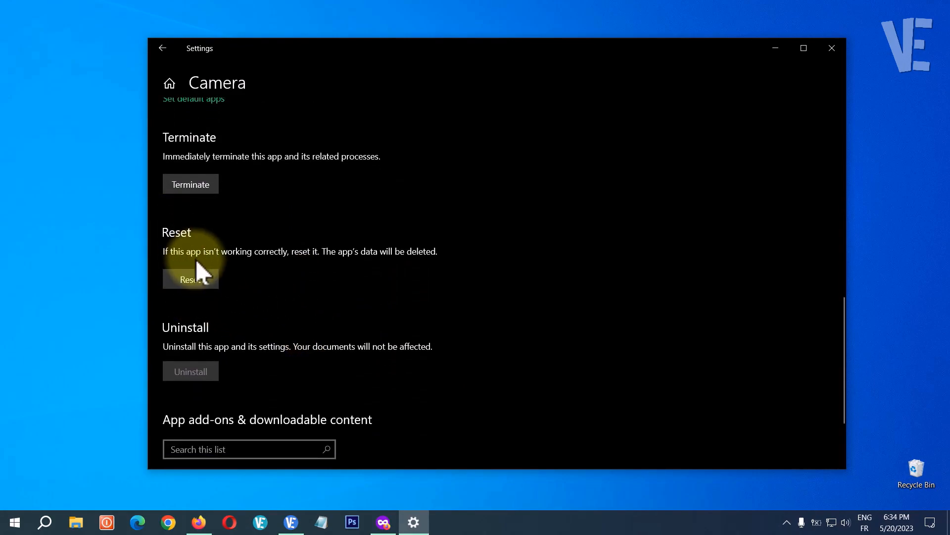
click(190, 280)
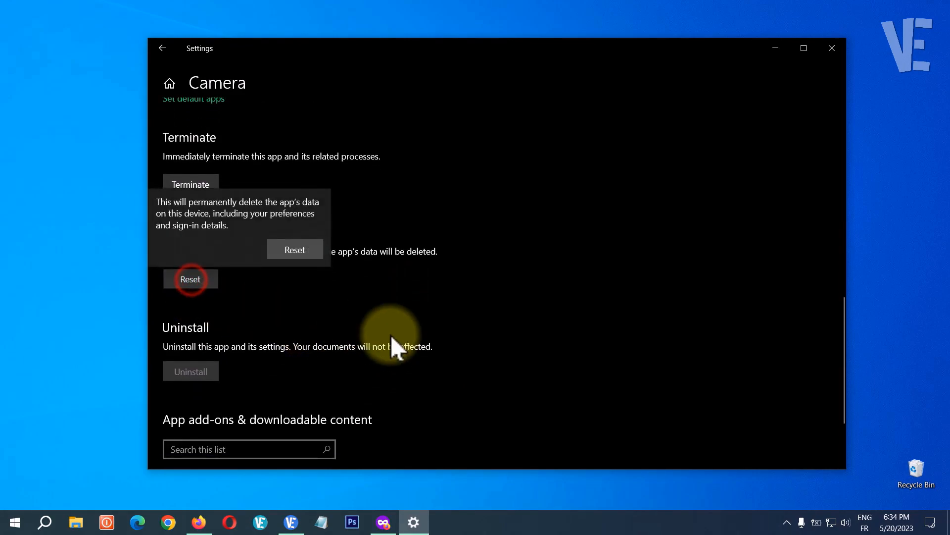
click(295, 249)
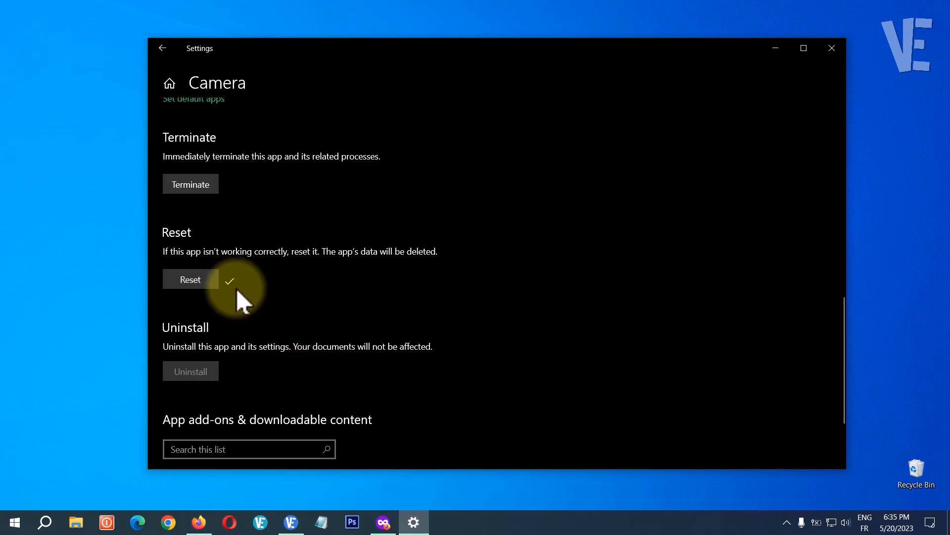
click(831, 48)
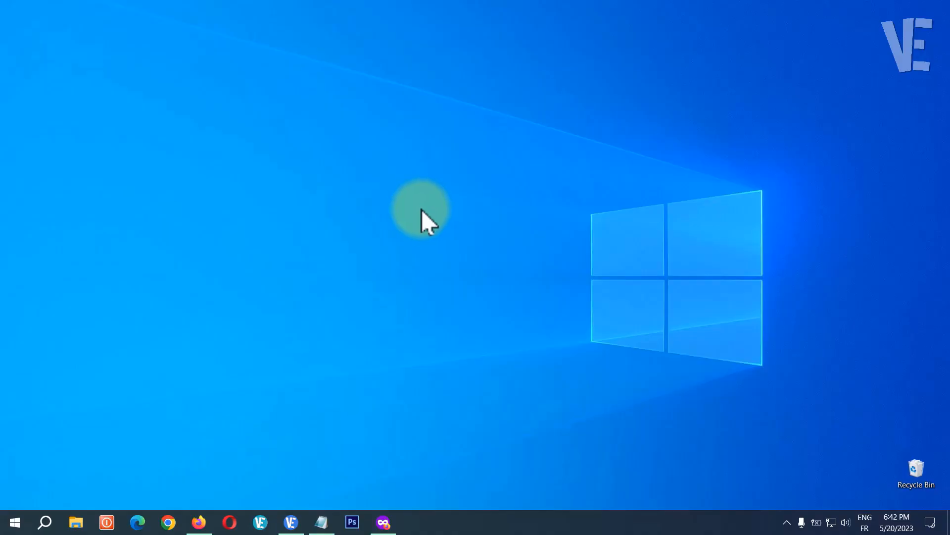
Search Windows for "regedit" and run Registry Editor as administrator.
click(44, 522)
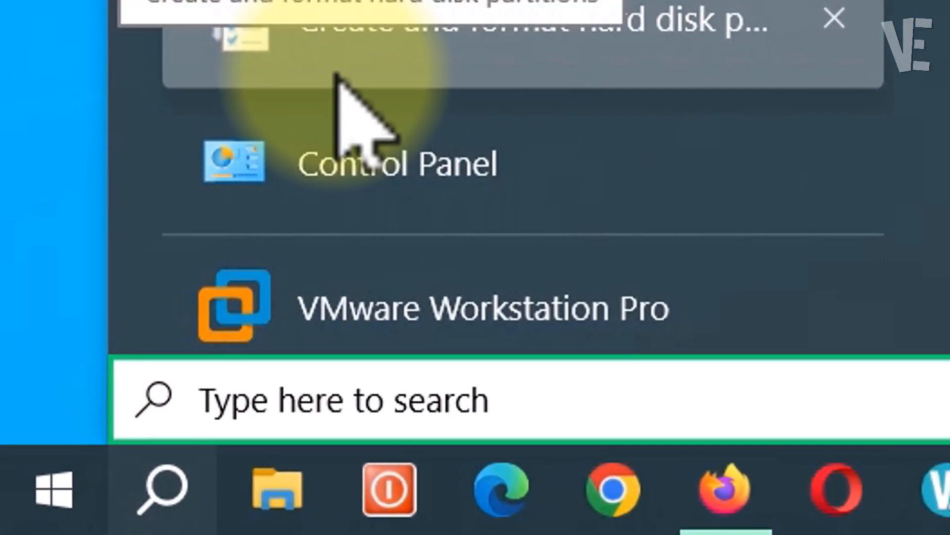
text(regedit)
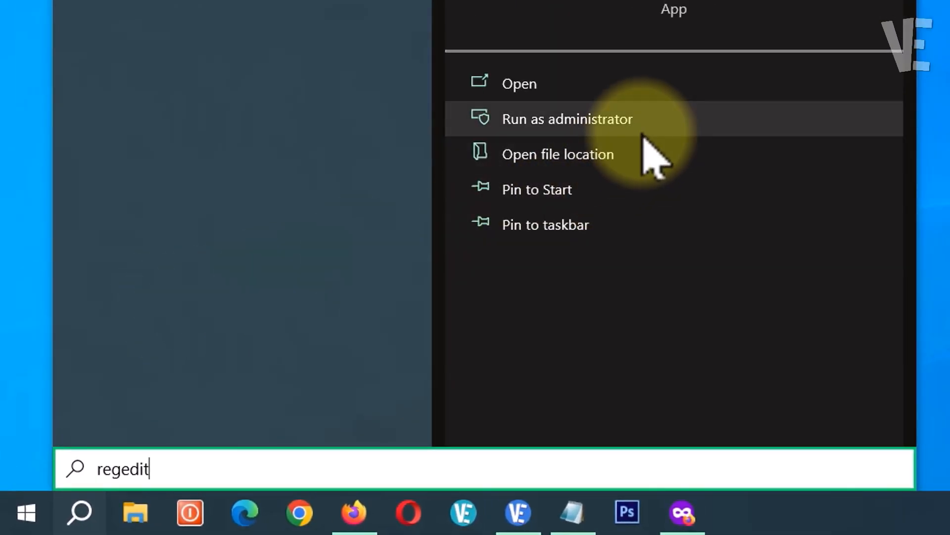
click(586, 120)
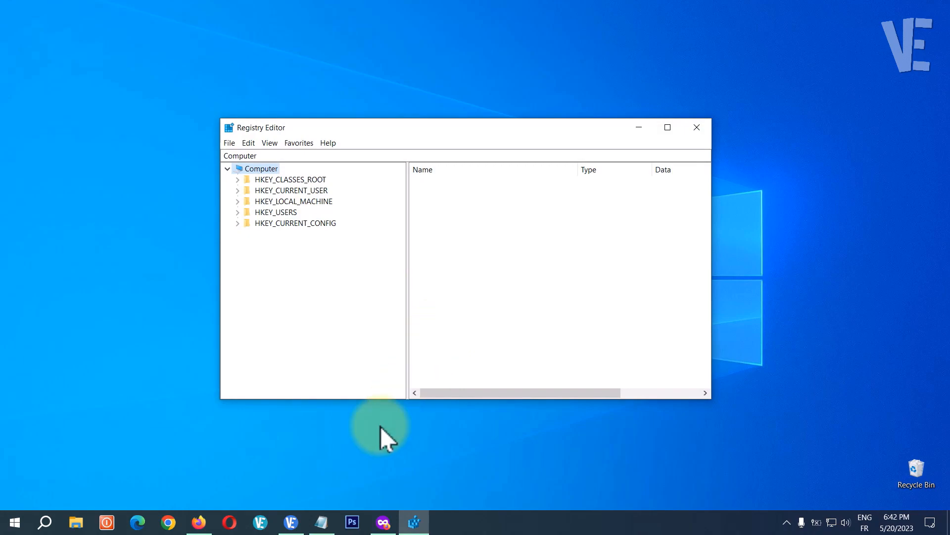
Copy HKEY_LOCAL_MACHINE\SOFTWARE\WOW6432Node\Microsoft\Windows Media Foundation\Platform from the Notepad file and go to that key in Registry Editor.
click(327, 517)
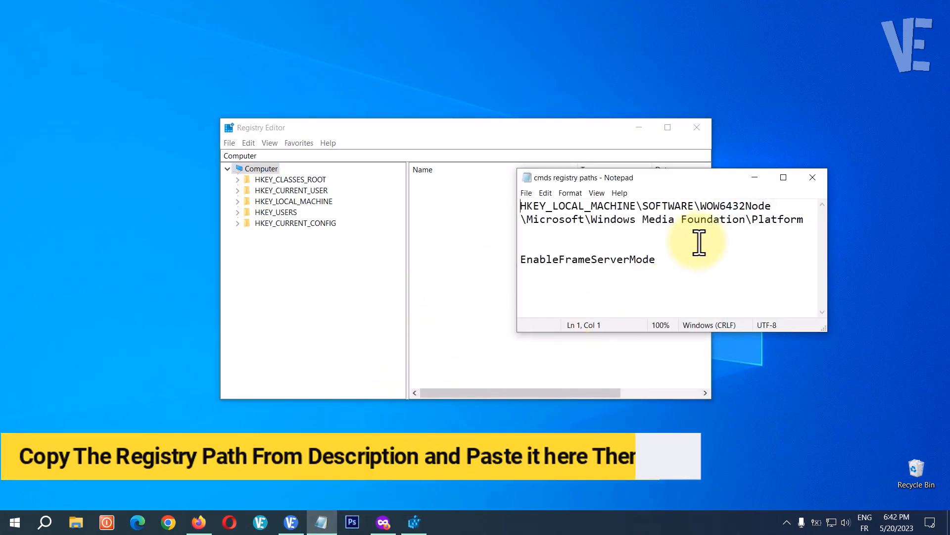
drag(804, 220, 521, 206)
right_click(541, 207)
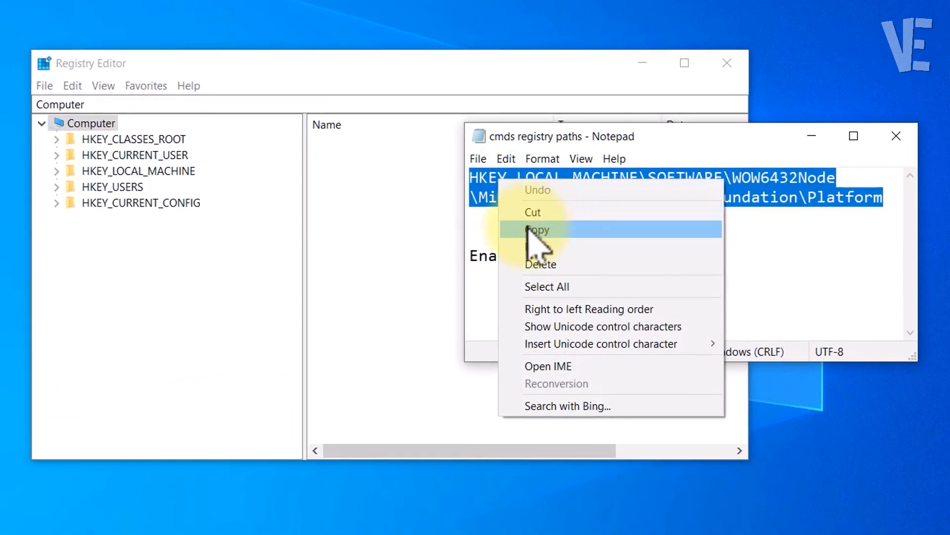
click(546, 227)
click(176, 102)
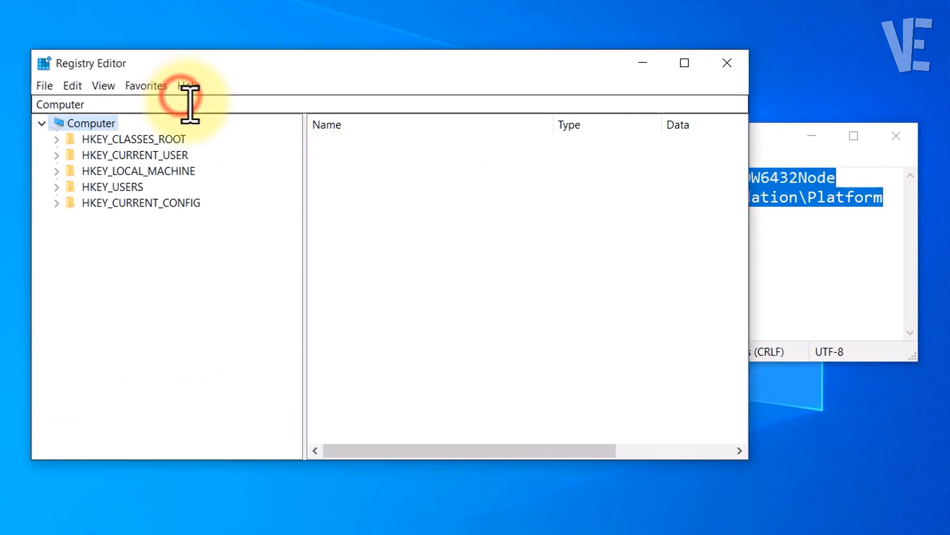
right_click(57, 106)
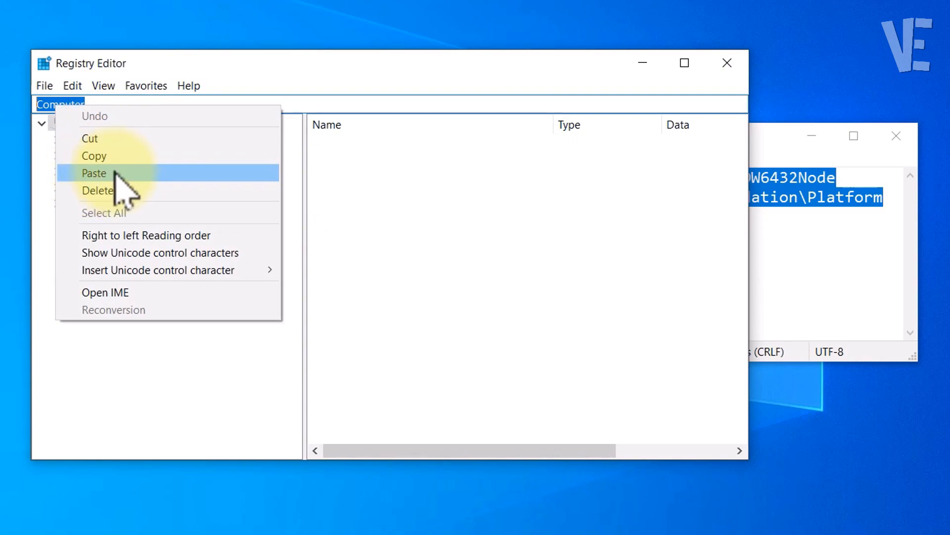
click(119, 173)
key(Return)
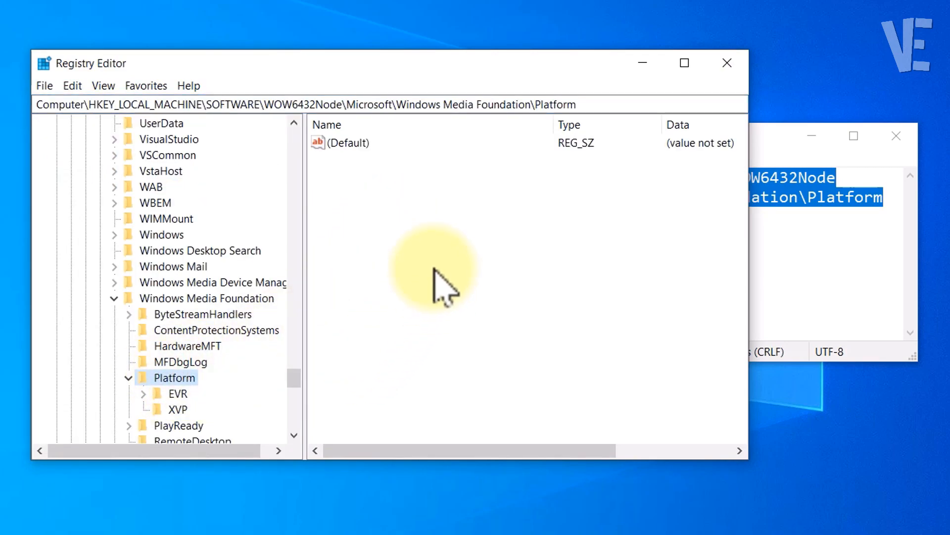
Copy the value name EnableFrameServerMode from the Notepad file.
click(796, 241)
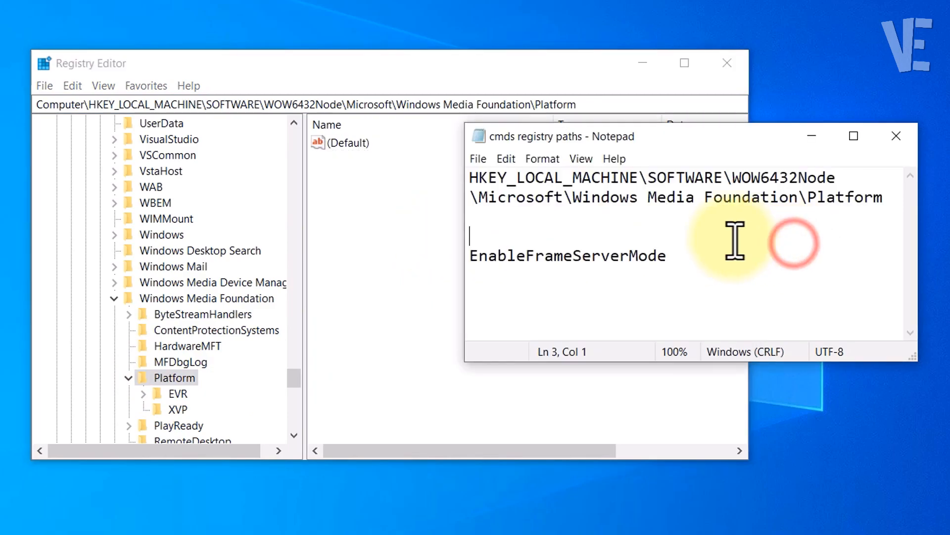
drag(676, 255, 478, 258)
right_click(493, 257)
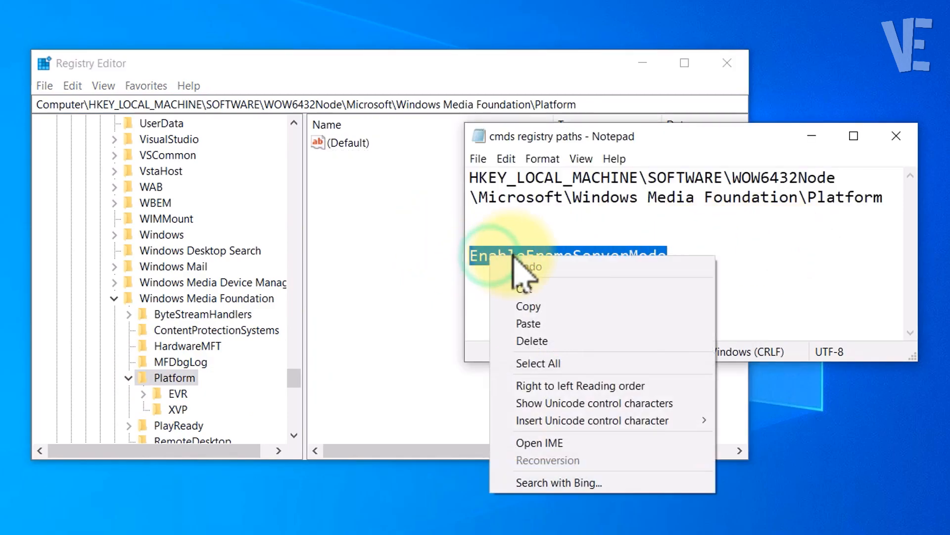
click(529, 306)
Create a DWORD (32-bit) value in the Platform key and name it EnableFrameServerMode using the copied text.
click(405, 252)
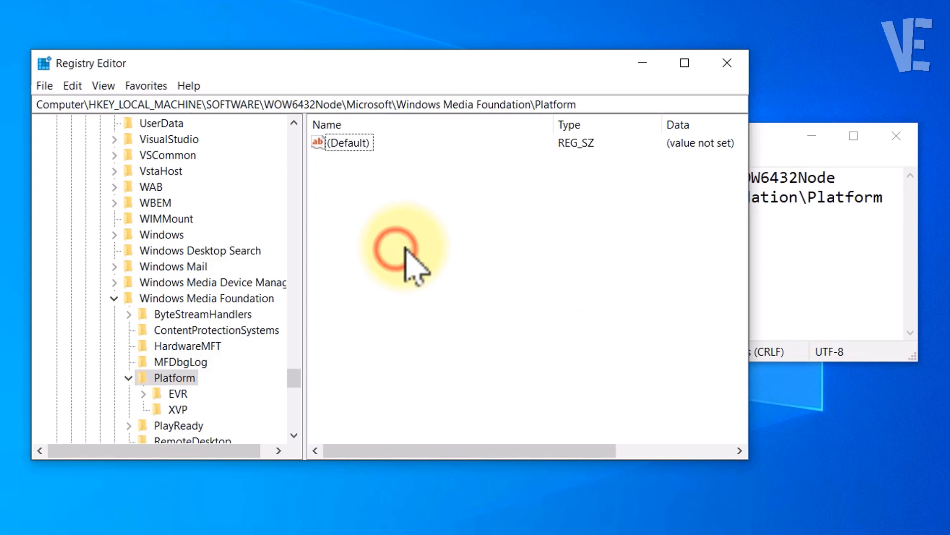
right_click(436, 259)
mouse_move(475, 270)
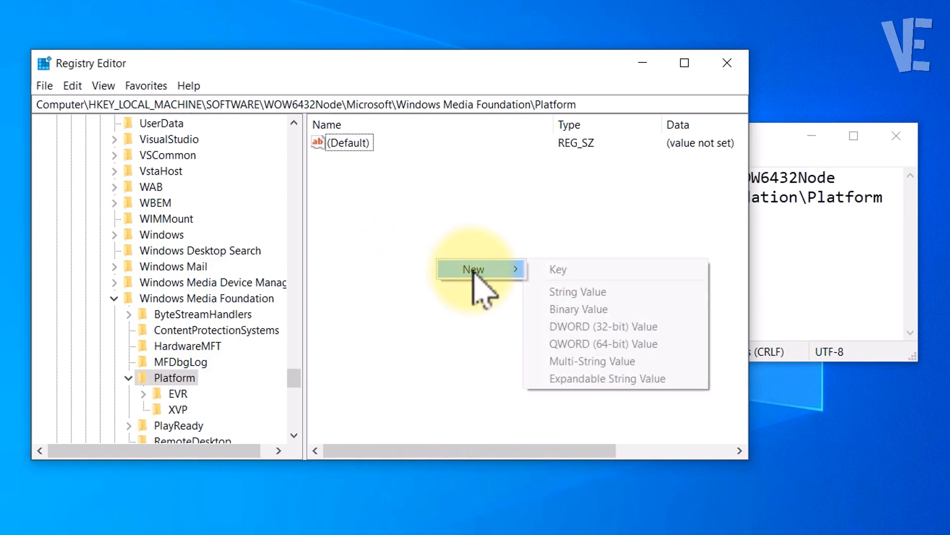
click(576, 327)
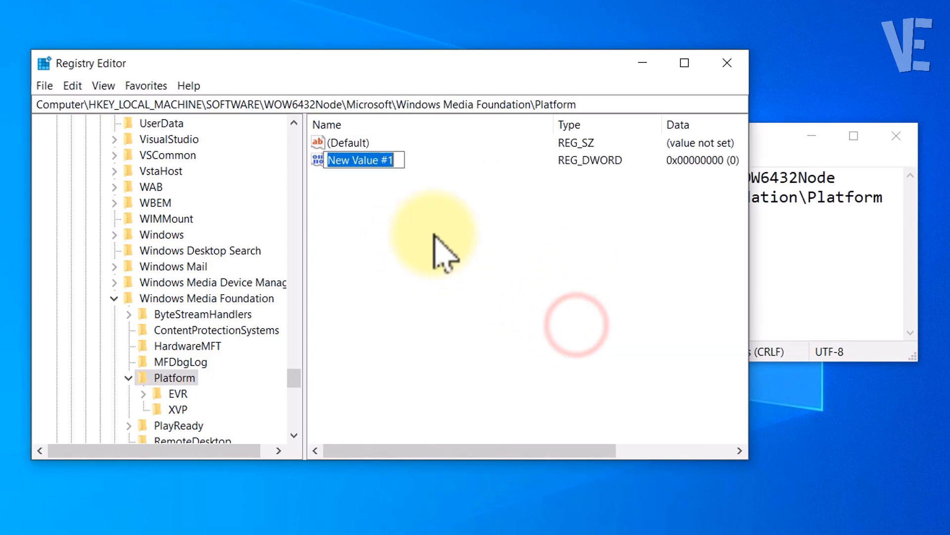
right_click(372, 160)
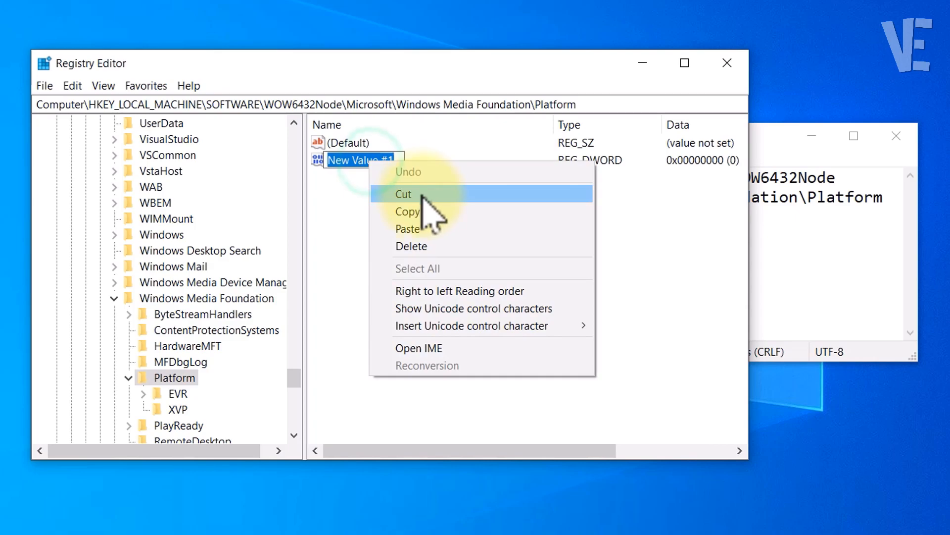
click(407, 228)
key(Return)
Set the value data of EnableFrameServerMode to 0 in hexadecimal base.
double_click(391, 160)
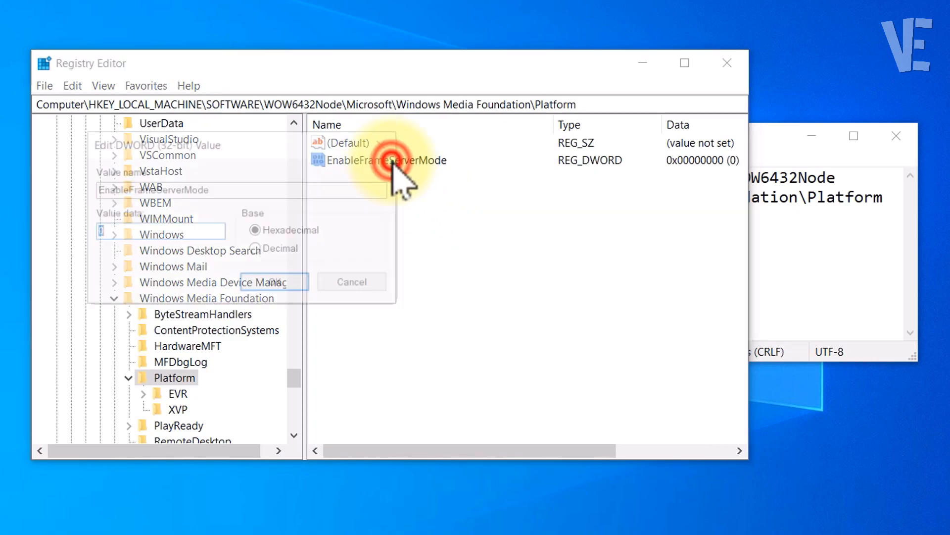
click(151, 230)
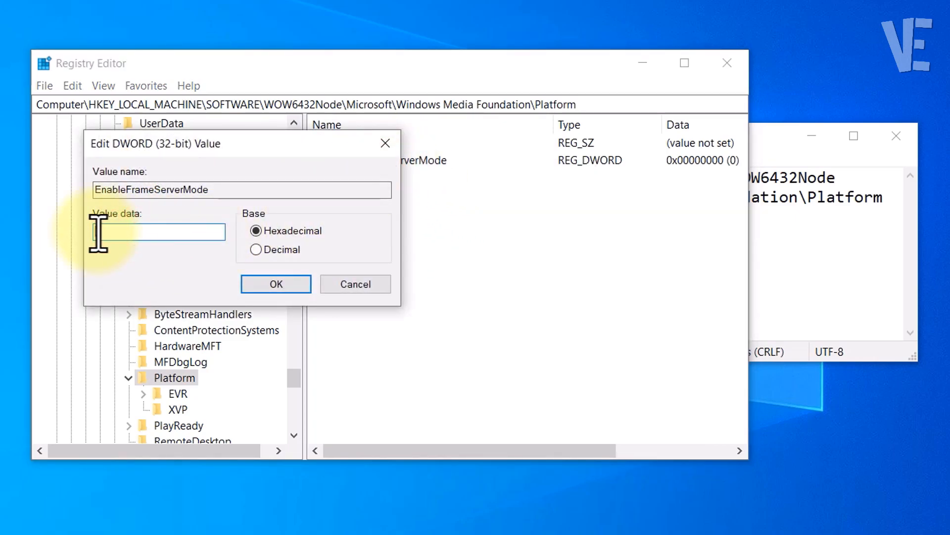
click(277, 285)
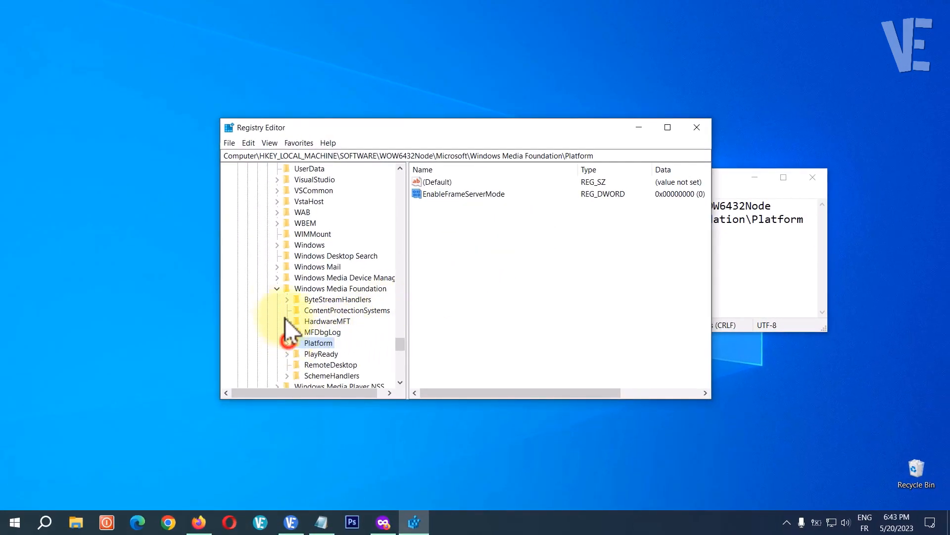
Collapse the registry tree back to Computer and close both Registry Editor and the Notepad file.
click(277, 289)
drag(399, 341, 400, 242)
click(267, 244)
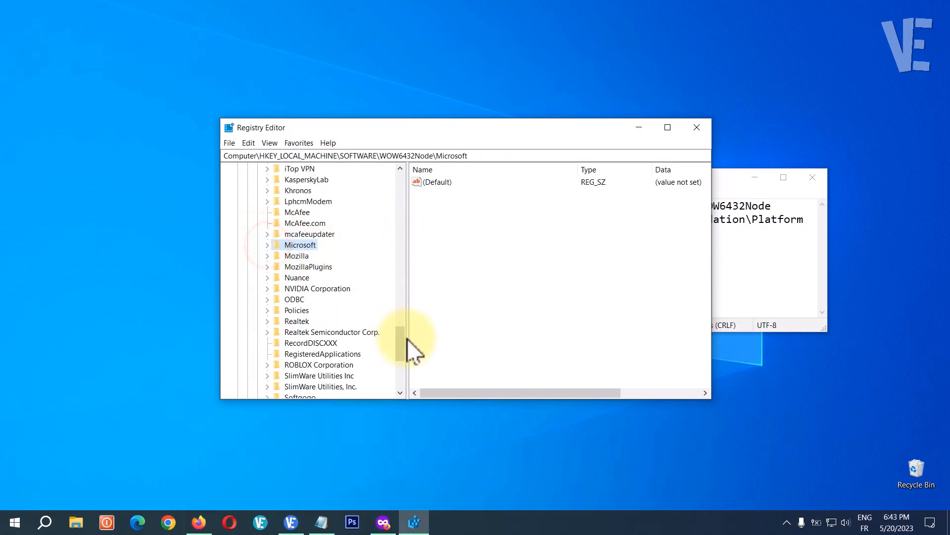
drag(401, 342, 323, 346)
click(258, 343)
drag(396, 340, 411, 188)
click(247, 266)
click(237, 201)
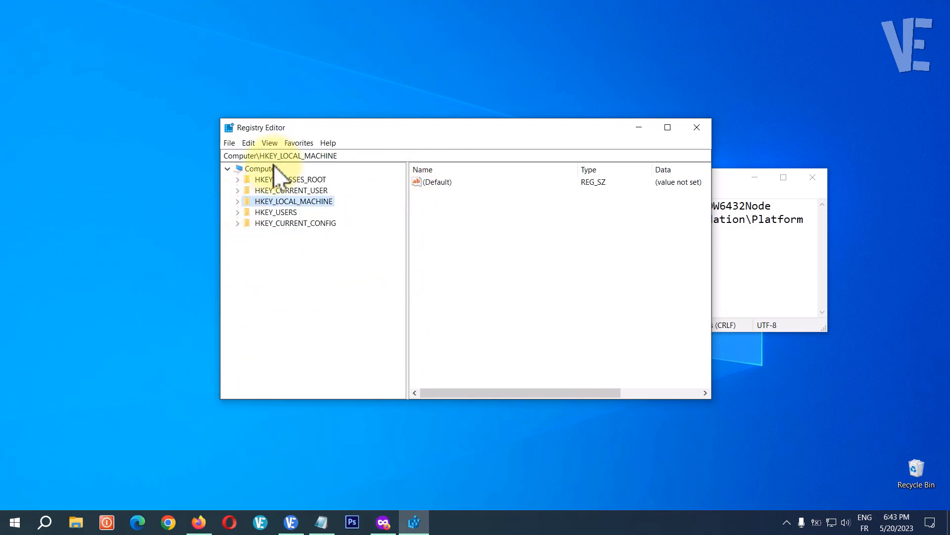
click(267, 168)
click(697, 128)
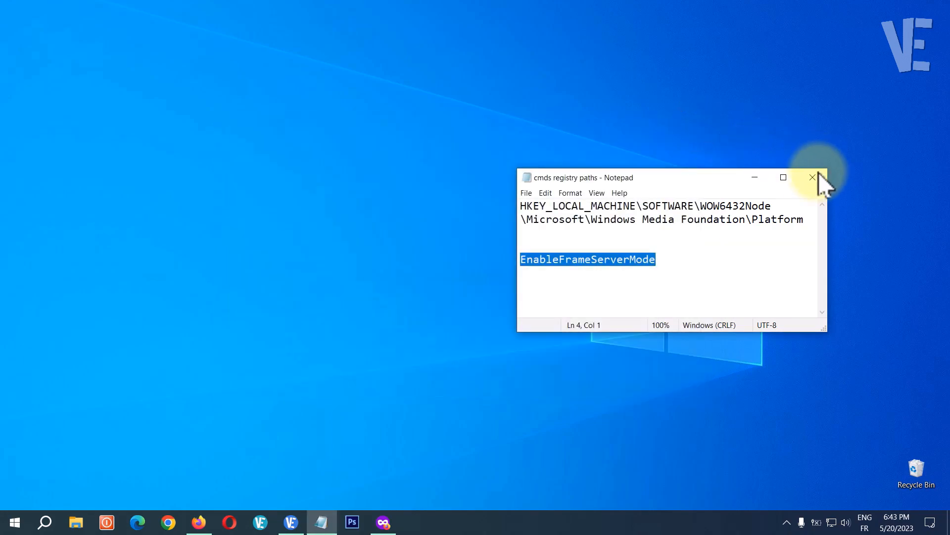
click(814, 177)
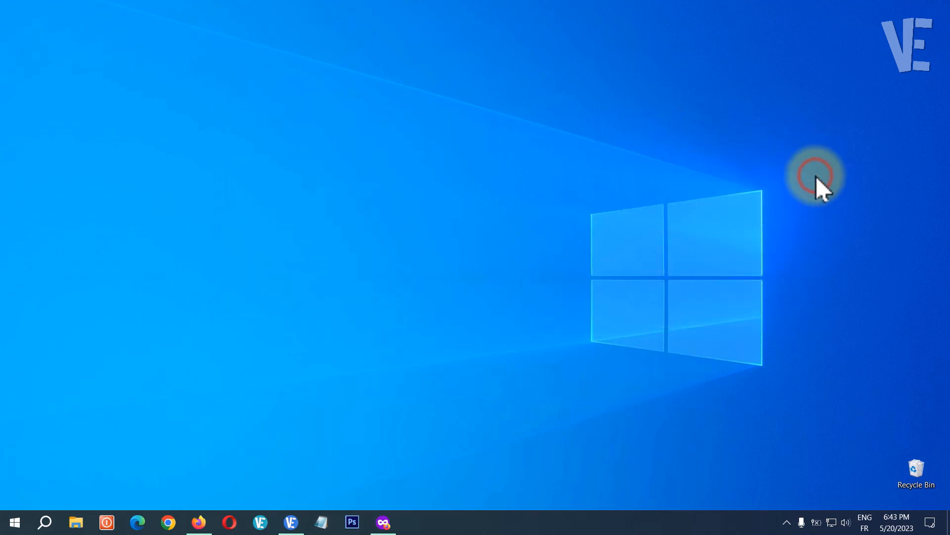
Restart the computer.
click(23, 525)
click(18, 495)
click(40, 471)
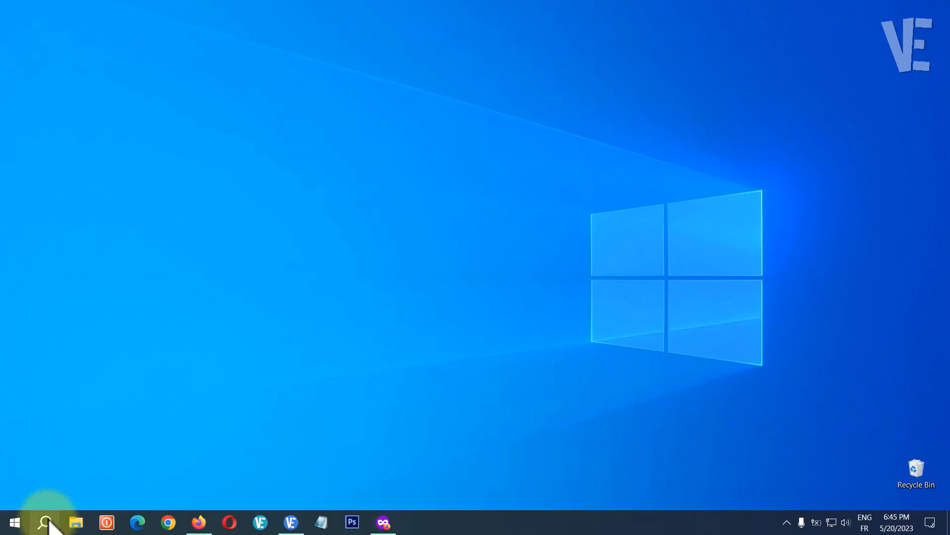
Search Windows for "device manager", open Device Manager and move its window nearer the middle of the desktop.
click(49, 522)
text(device manager)
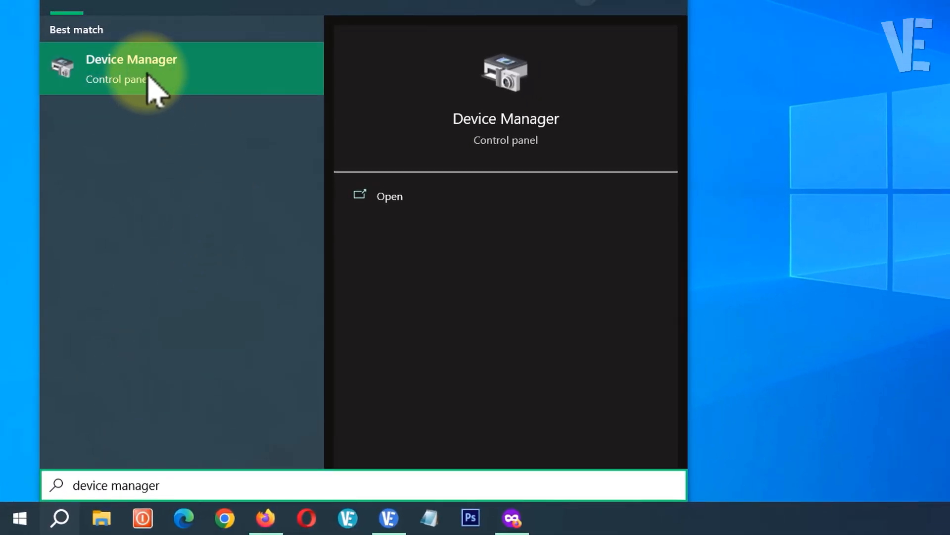
click(149, 81)
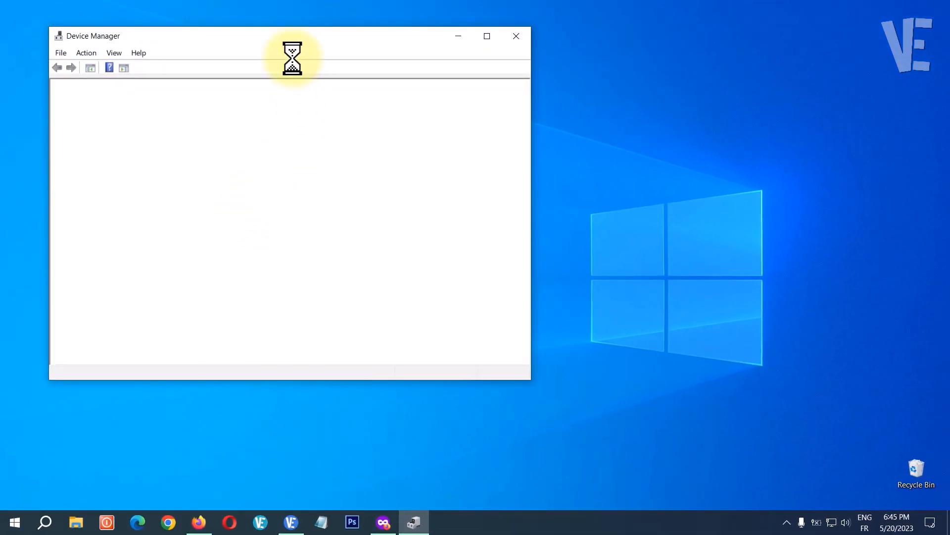
drag(282, 36, 447, 88)
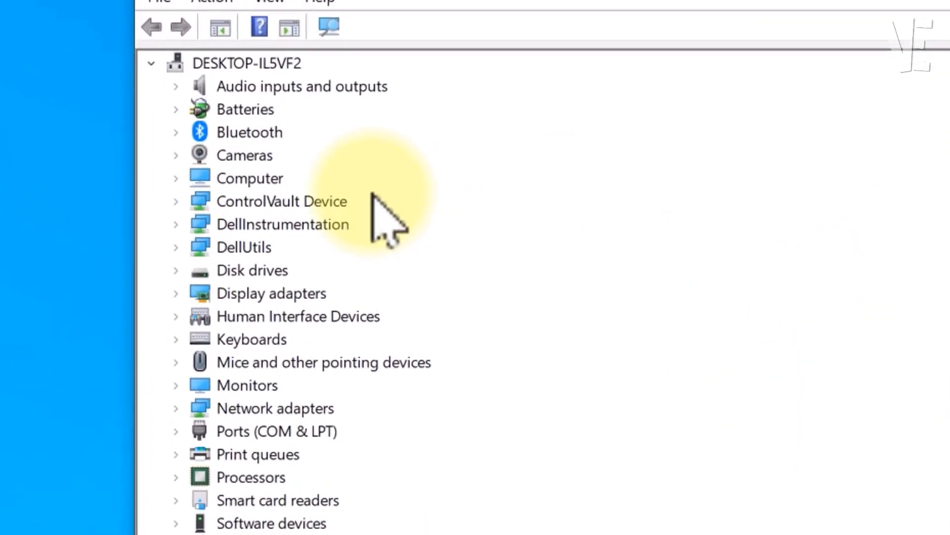
Expand the Cameras category and start a driver update for Integrated Webcam.
click(235, 181)
click(154, 147)
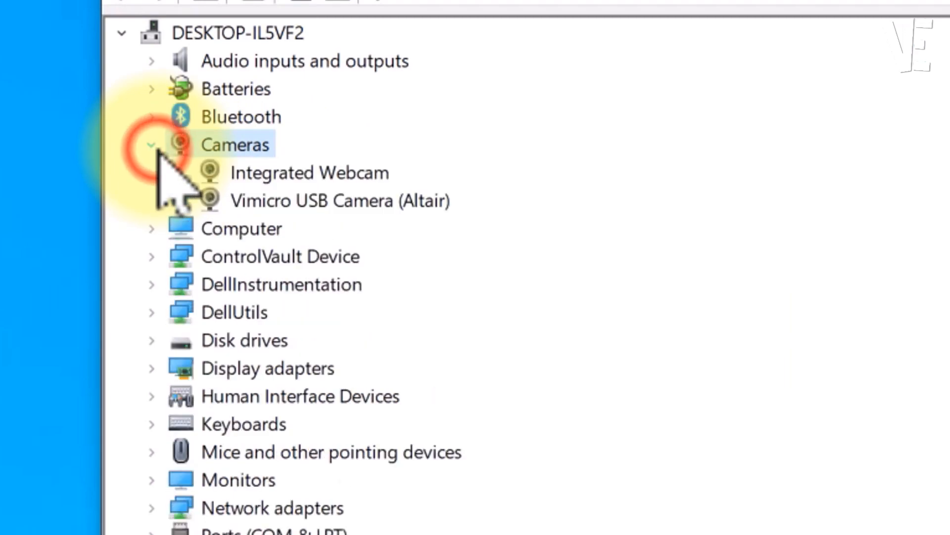
click(322, 174)
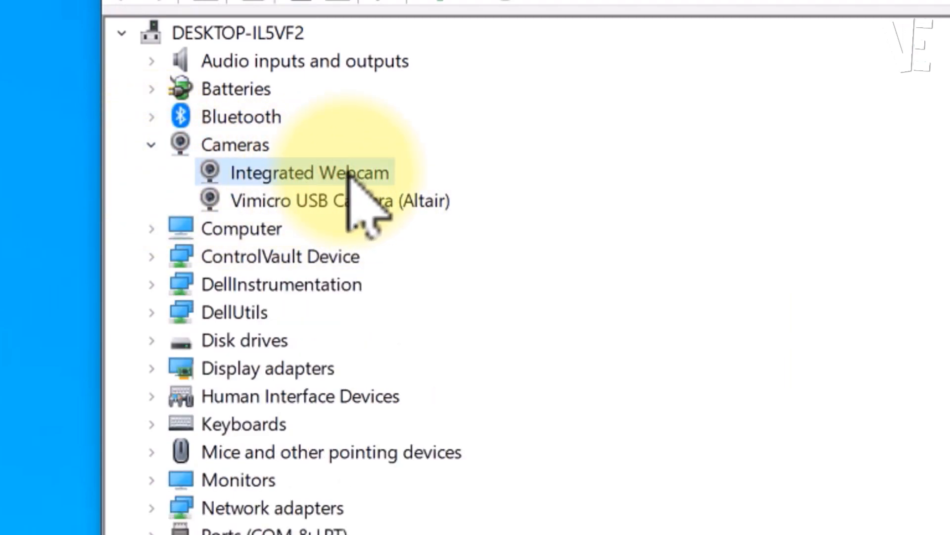
right_click(335, 168)
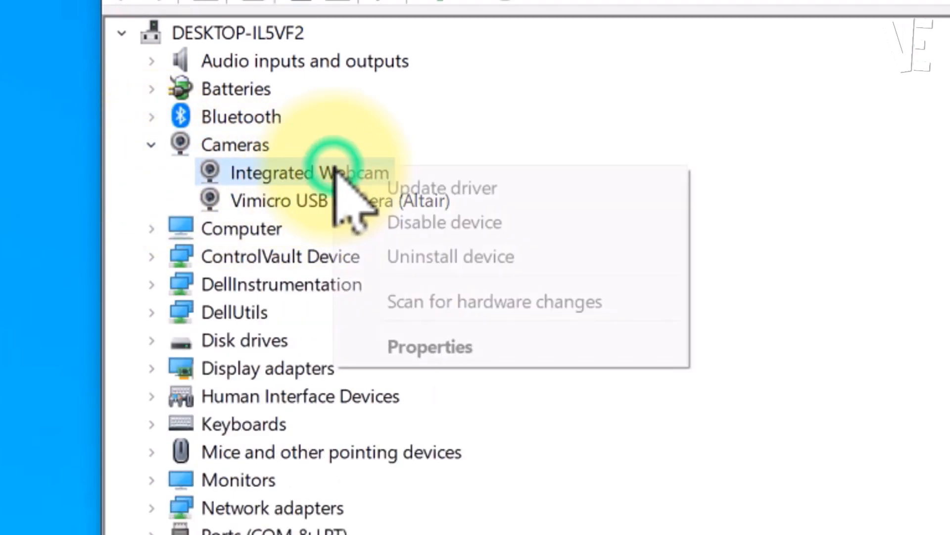
click(502, 193)
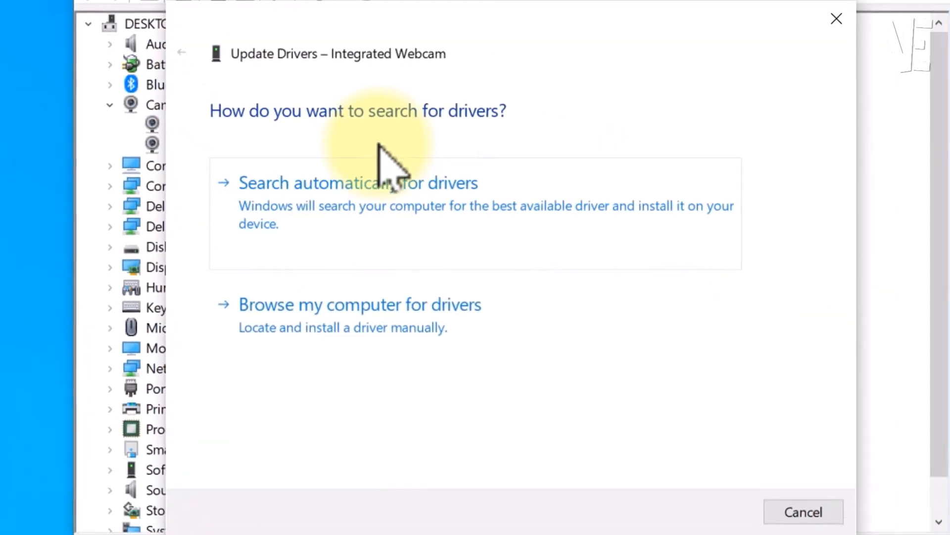
Install the USB Video Device driver from the list of available drivers on the computer, and close the wizard and Device Manager.
click(545, 399)
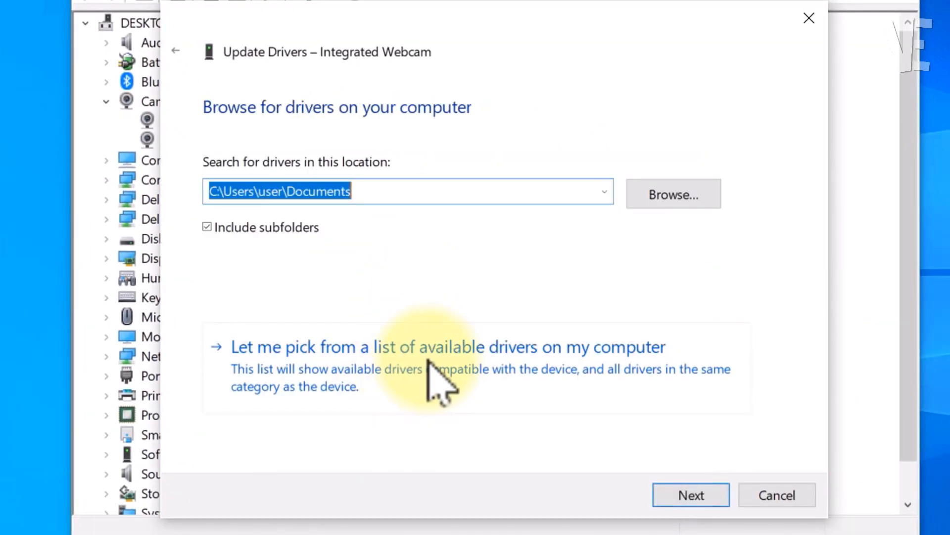
click(429, 357)
click(291, 296)
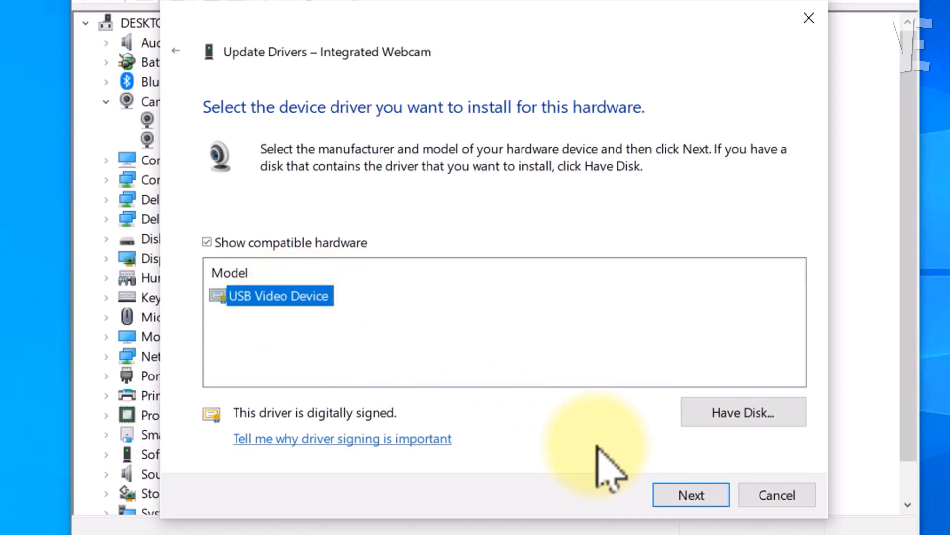
click(673, 495)
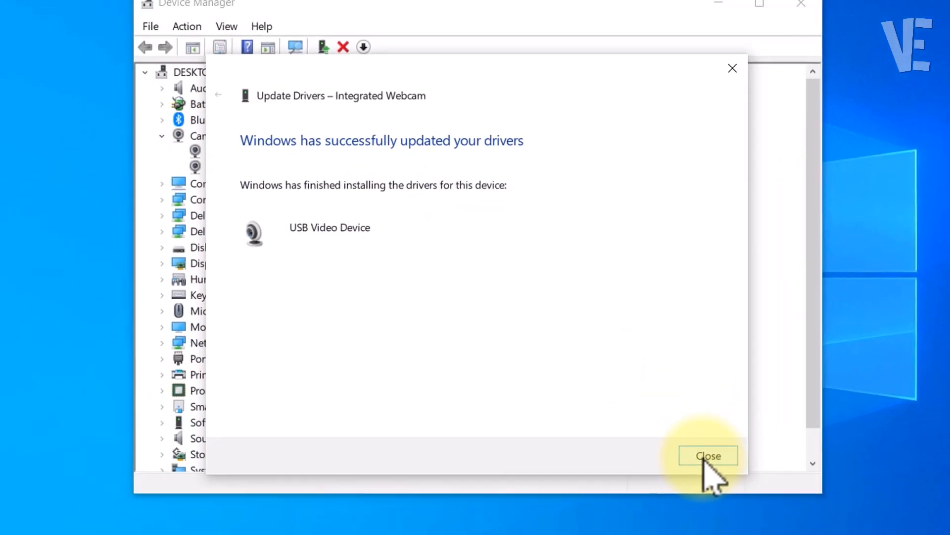
click(780, 495)
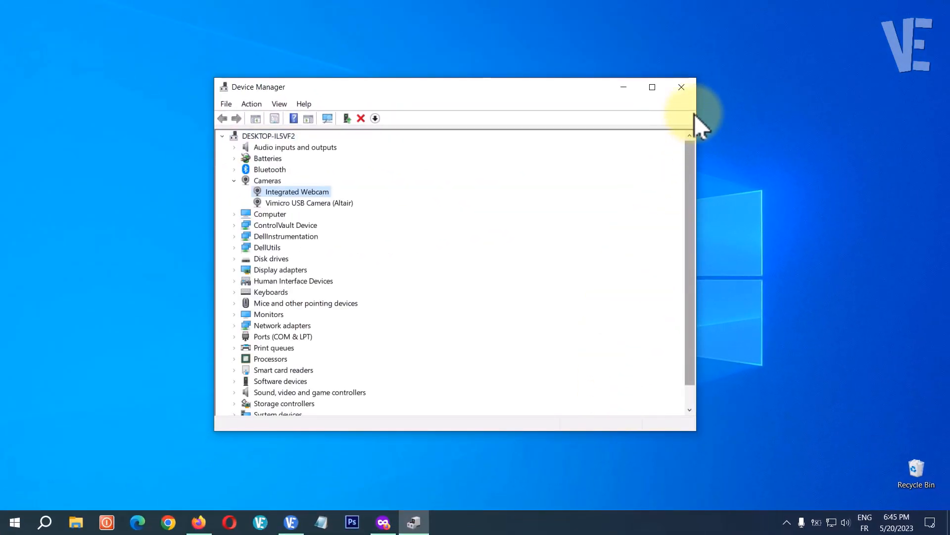
click(685, 82)
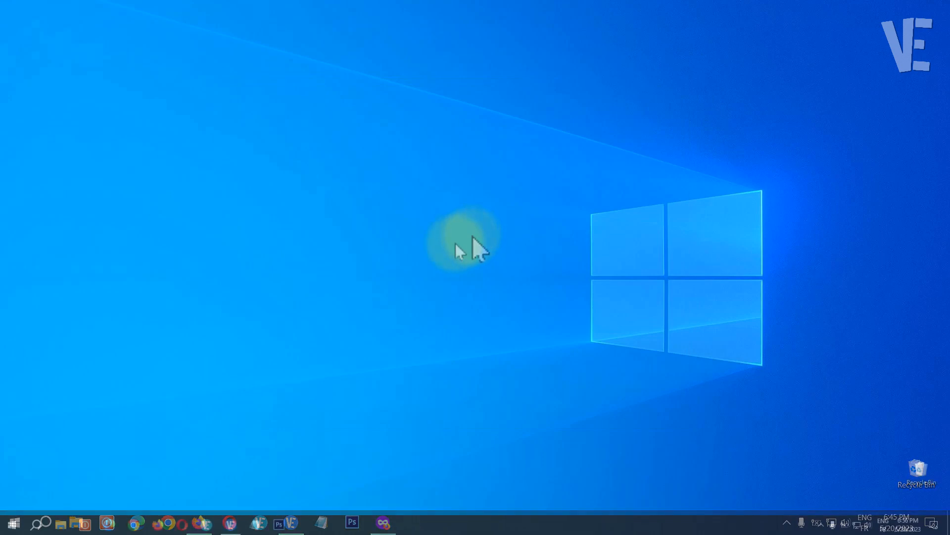
Search Windows for "camera", open the Camera app to check that the camera works, and close it.
click(37, 525)
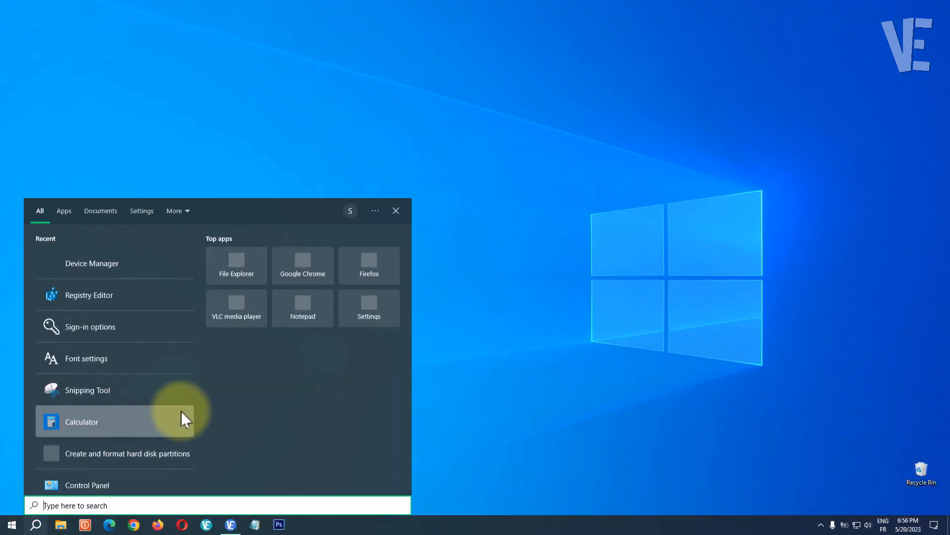
text(camera)
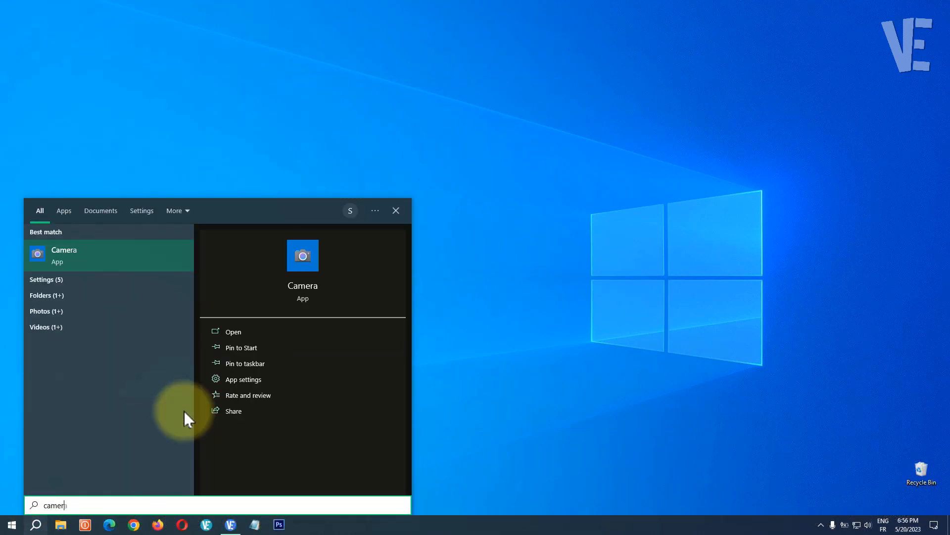
click(113, 259)
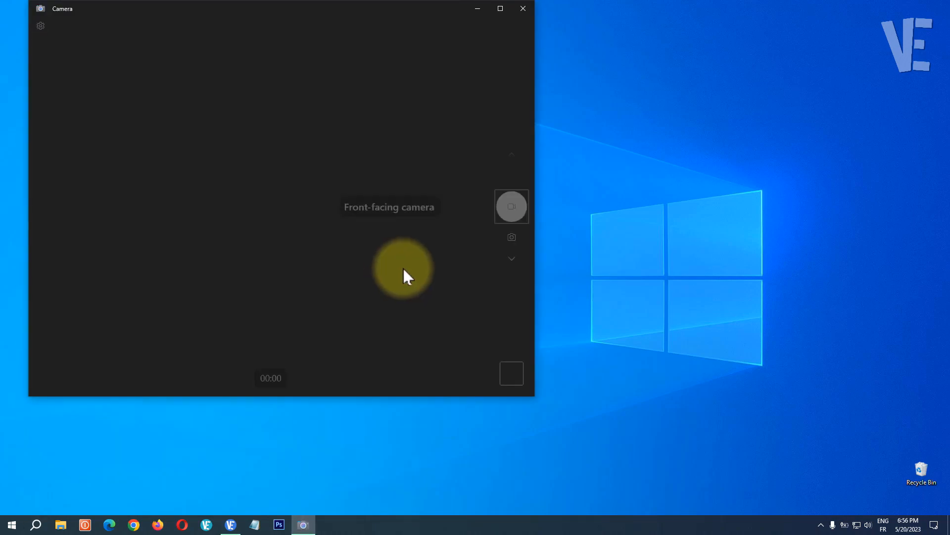
drag(387, 12, 516, 60)
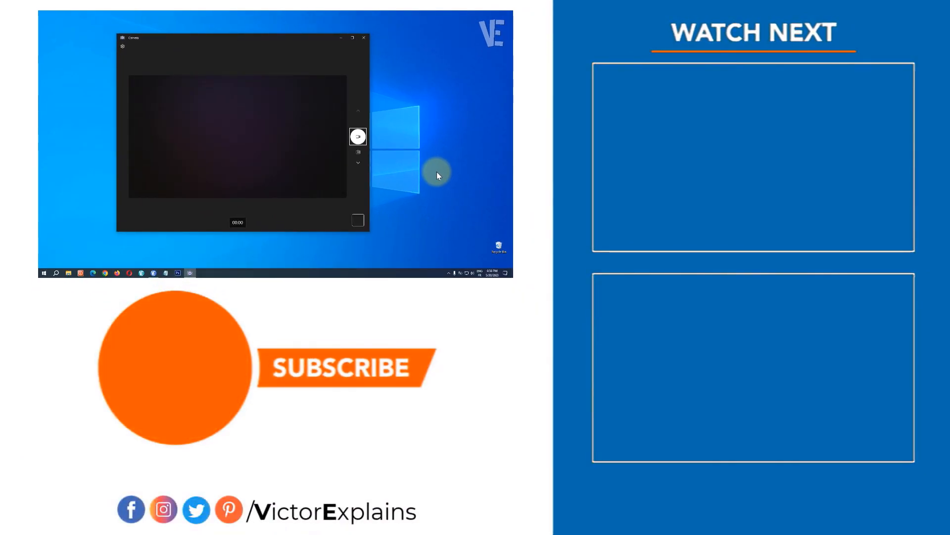
click(365, 38)
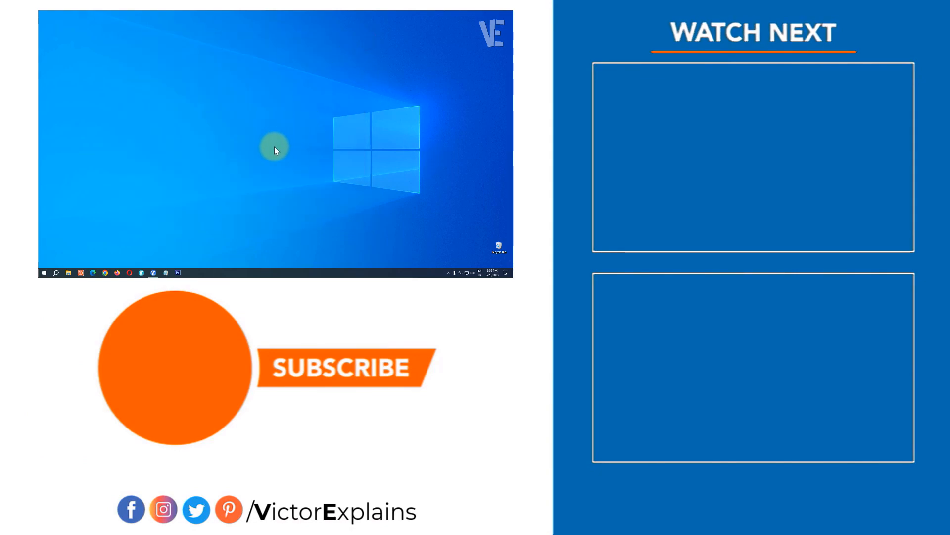